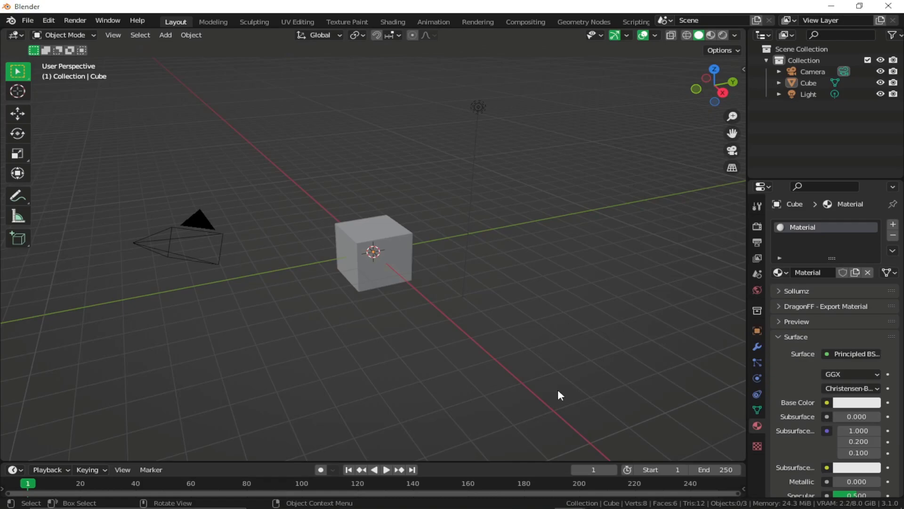
# Step: Switch to the Sakura Stinger file, select weapon_main and view it from the back in orthographic projection
pyautogui.moveTo(570, 498)
pyautogui.click(496, 460)
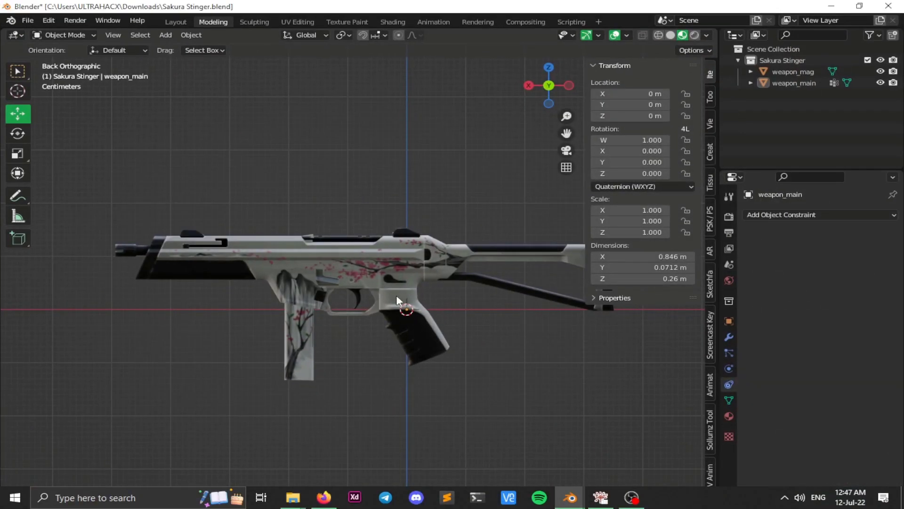
pyautogui.click(395, 313)
pyautogui.moveTo(396, 313); pyautogui.dragTo(348, 228, button='middle')
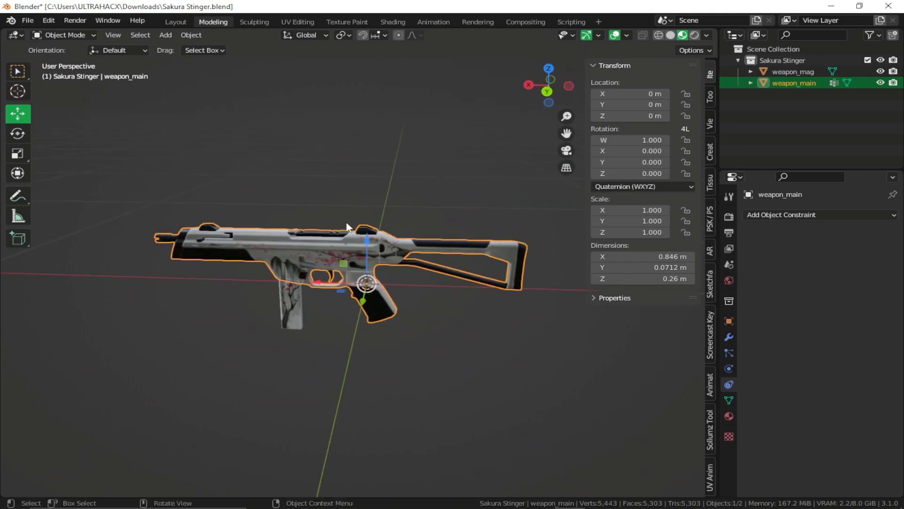
pyautogui.moveTo(394, 196); pyautogui.dragTo(426, 232, button='middle')
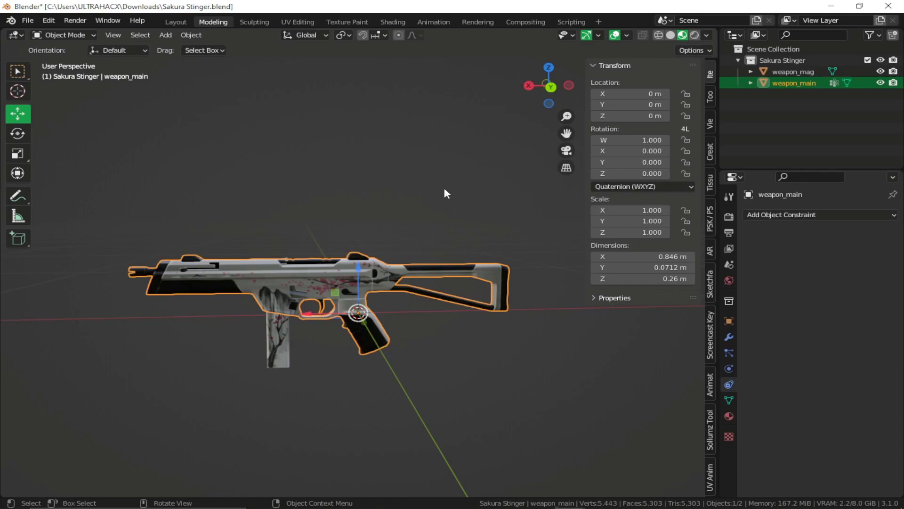
pyautogui.click(551, 87)
pyautogui.scroll(3, 414, 339)
pyautogui.moveTo(536, 493)
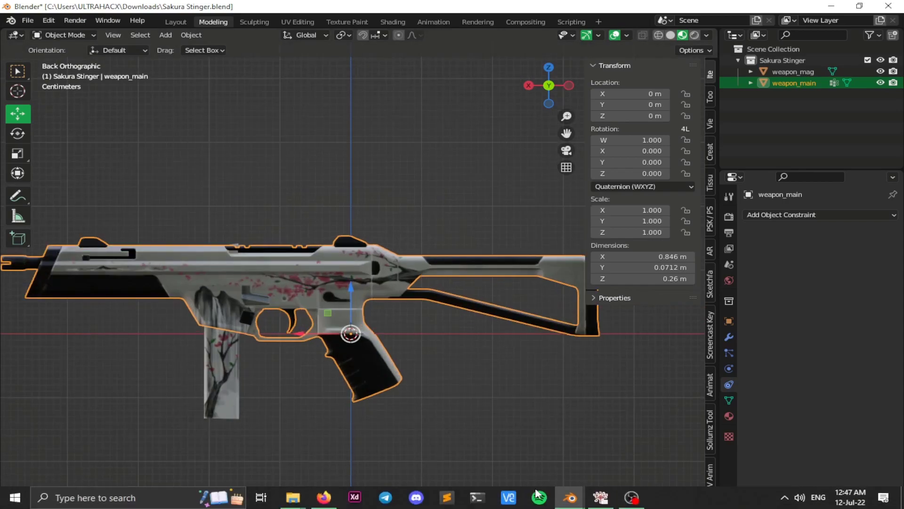
# Step: Switch to CodeWalker's RPF Explorer and search the game files for "pdw"
pyautogui.click(593, 497)
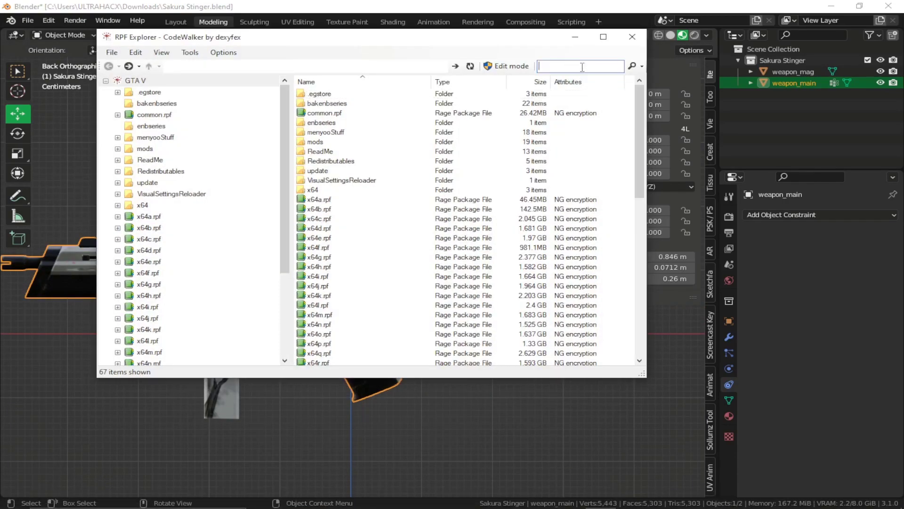
pyautogui.write('pdw')
pyautogui.press('Return')
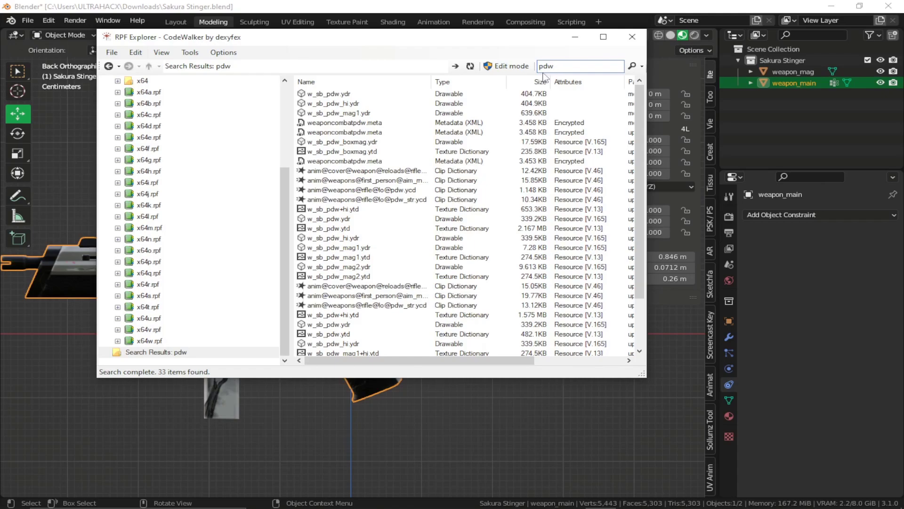
# Step: View the w_sb_pdw.ydr model beside the Sakura Stinger to compare their shapes, and close the viewer
pyautogui.doubleClick(342, 221)
pyautogui.moveTo(403, 206); pyautogui.dragTo(450, 170)
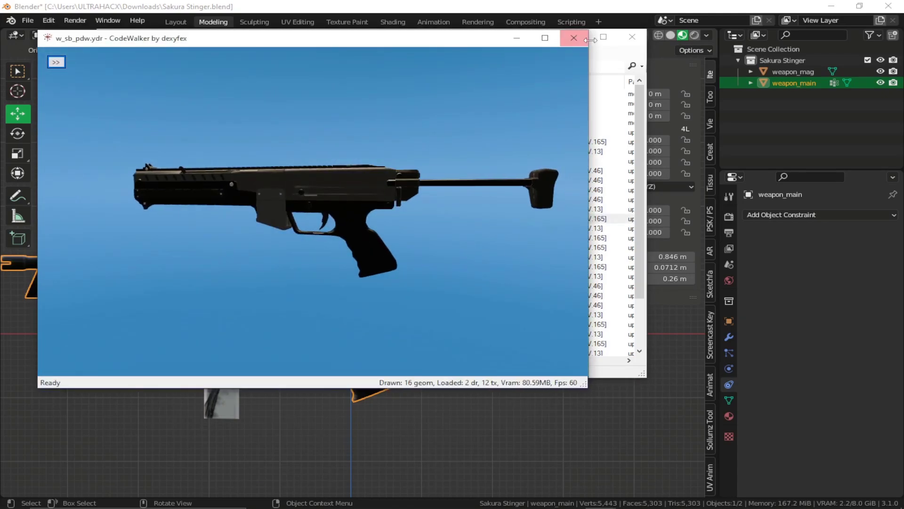
pyautogui.click(603, 52)
pyautogui.click(574, 37)
pyautogui.moveTo(392, 43); pyautogui.dragTo(727, 80)
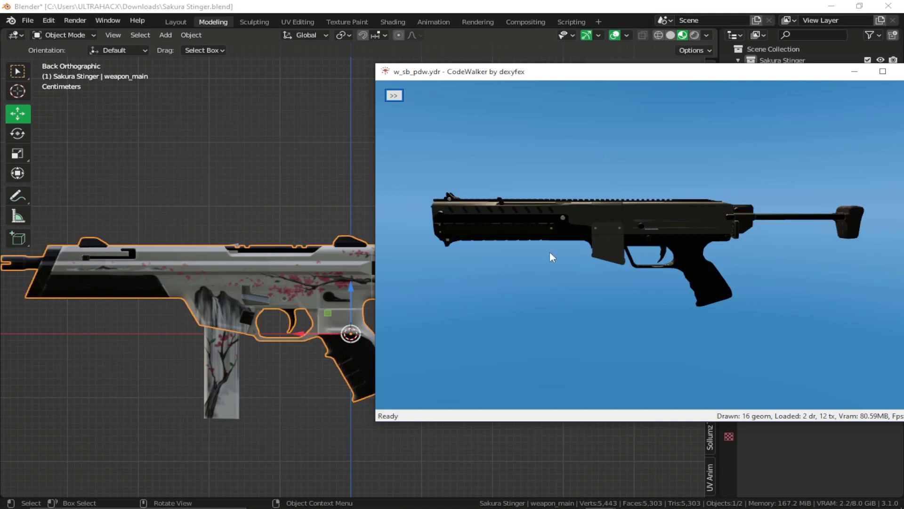
pyautogui.moveTo(692, 75); pyautogui.dragTo(523, 75)
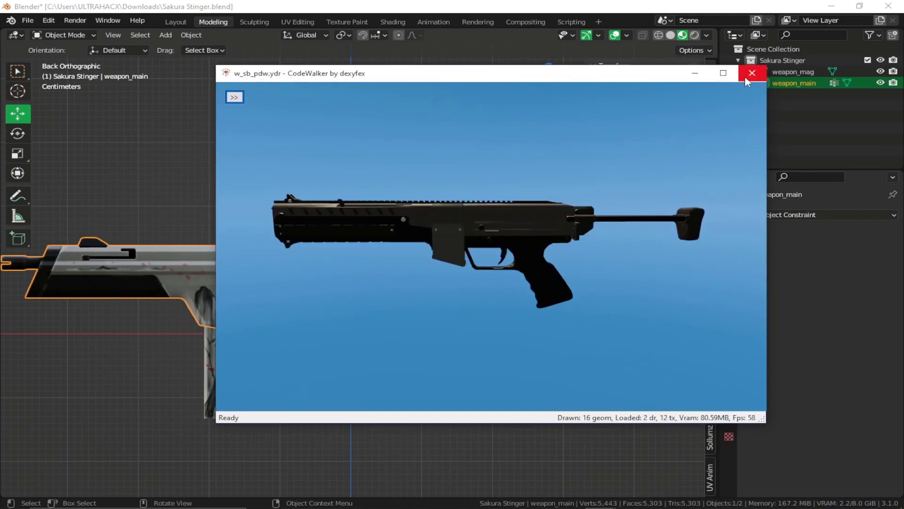
pyautogui.click(752, 73)
pyautogui.hotkey('alt', 'Tab')
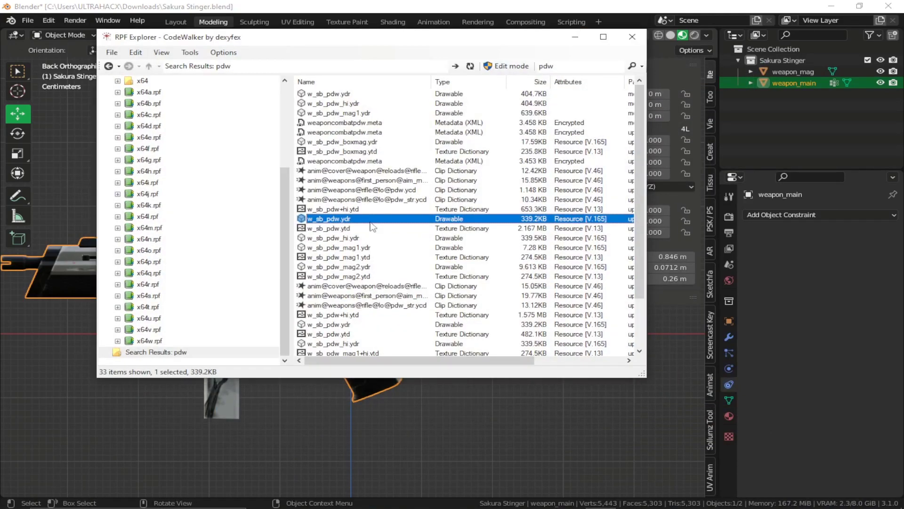
# Step: Export w_sb_pdw.ydr and w_sb_pdw_hi.ydr as XML into the Games > Weapons > tutorial folder
pyautogui.rightClick(351, 220)
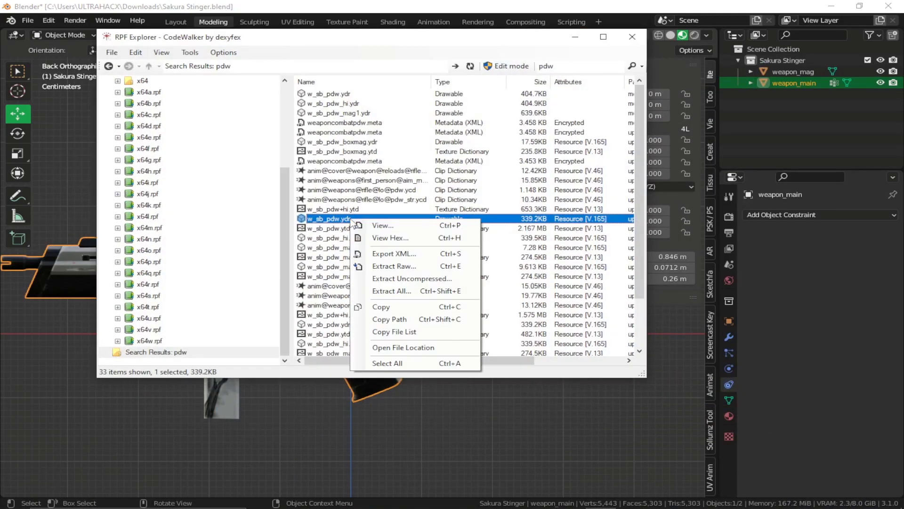
pyautogui.click(391, 254)
pyautogui.click(389, 299)
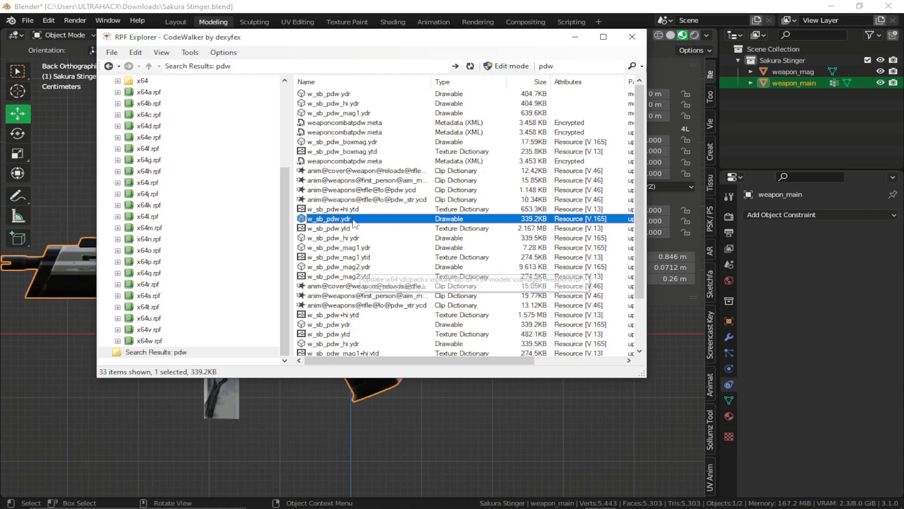
pyautogui.click(349, 238)
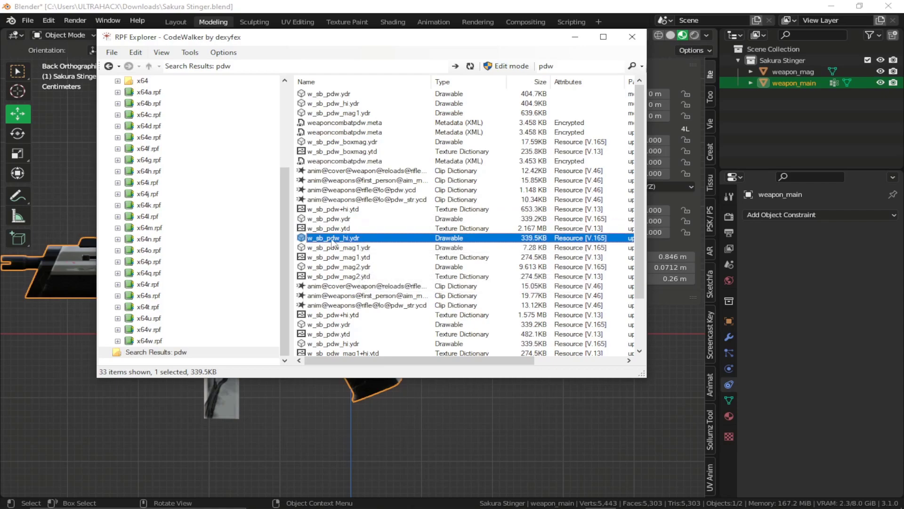
pyautogui.click(348, 219)
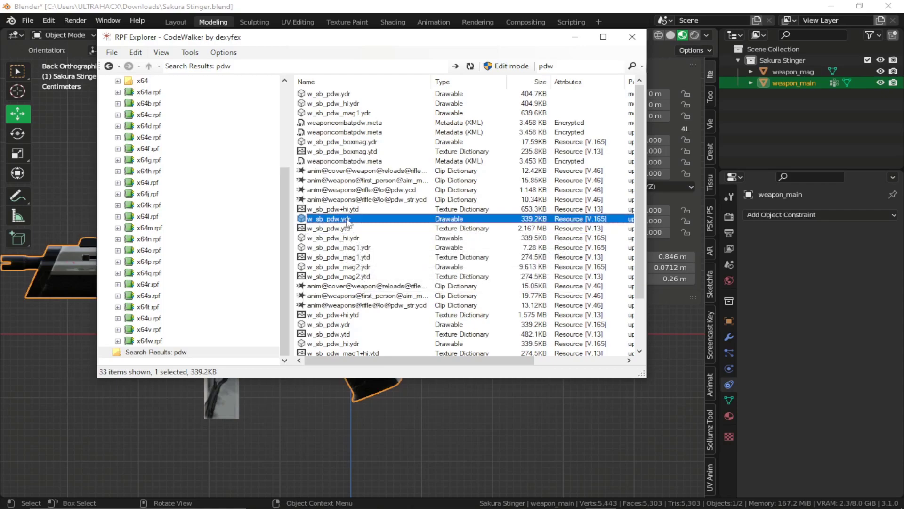
pyautogui.click(355, 238)
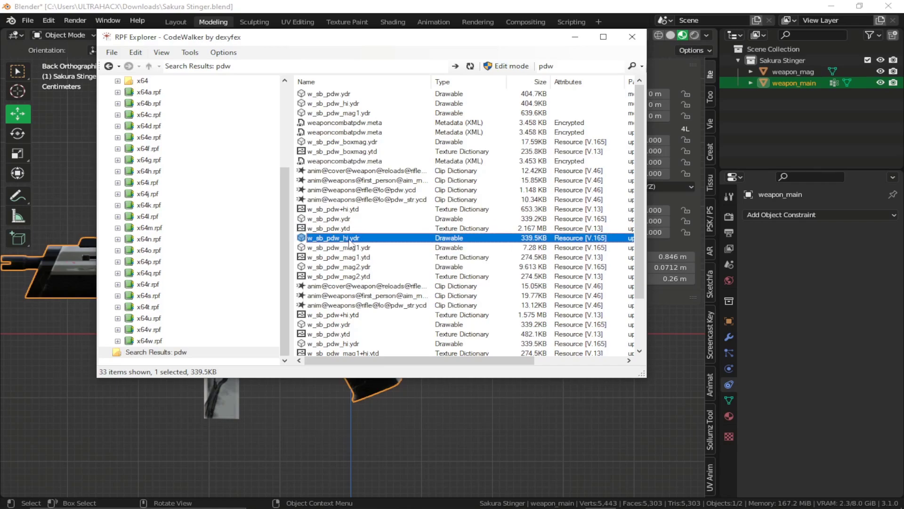
pyautogui.keyDown('ctrl'); pyautogui.click(349, 220); pyautogui.keyUp('ctrl')
pyautogui.rightClick(351, 243)
pyautogui.click(400, 342)
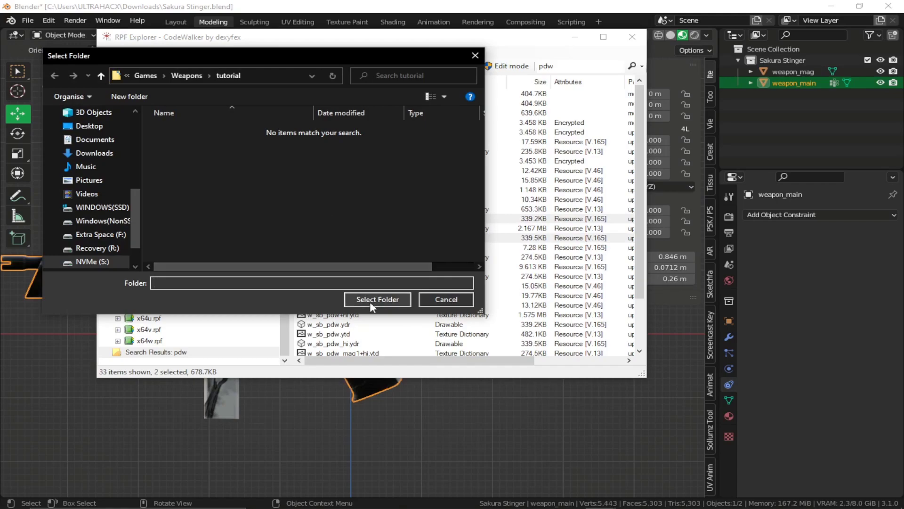
pyautogui.click(371, 303)
pyautogui.click(345, 229)
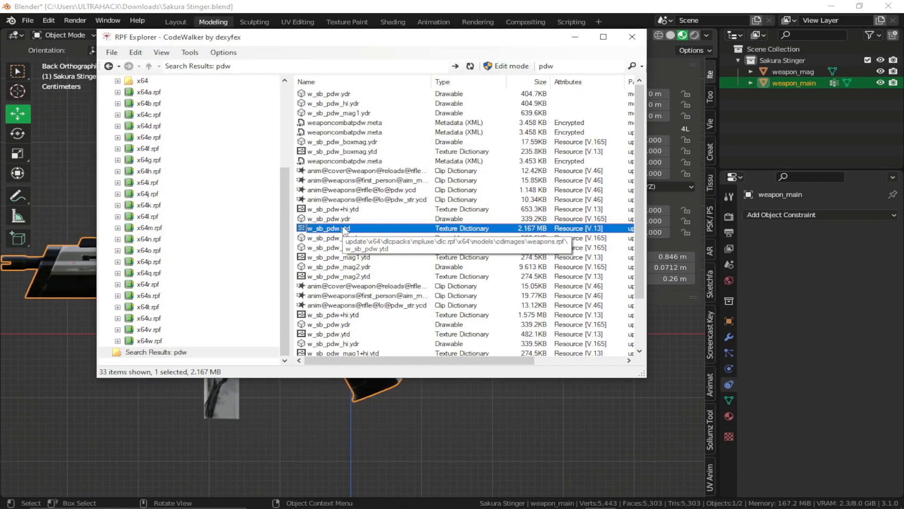
# Step: Switch to the new, unsaved Blender scene and delete all of its default objects
pyautogui.click(582, 39)
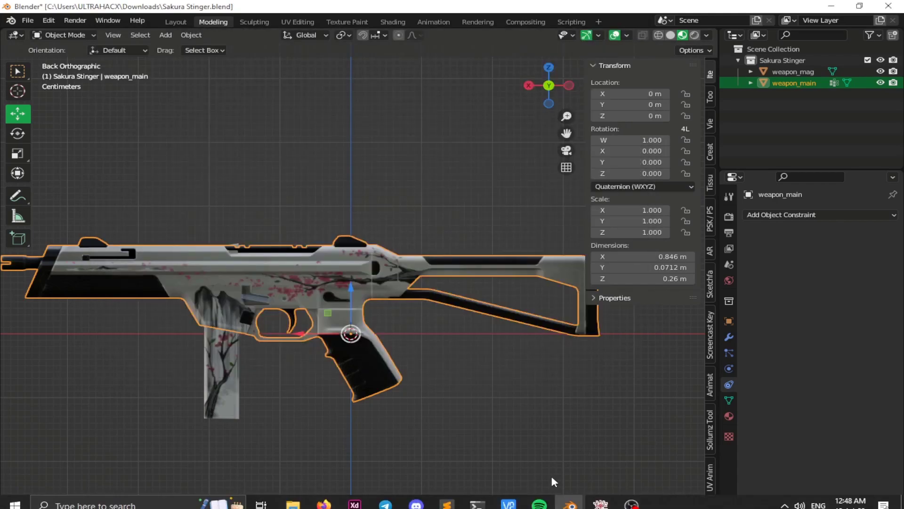
pyautogui.click(571, 495)
pyautogui.click(558, 441)
pyautogui.press('a')
pyautogui.press('Delete')
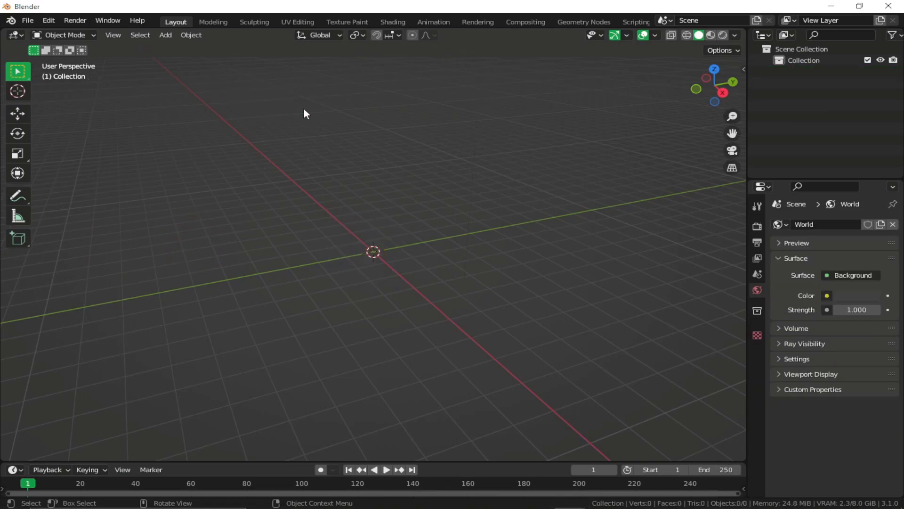
# Step: Import the w_sb_pdw CodeWalker XML from the tutorial folder with Sollumz Tools
pyautogui.press('n')
pyautogui.click(657, 80)
pyautogui.click(645, 98)
pyautogui.click(181, 393)
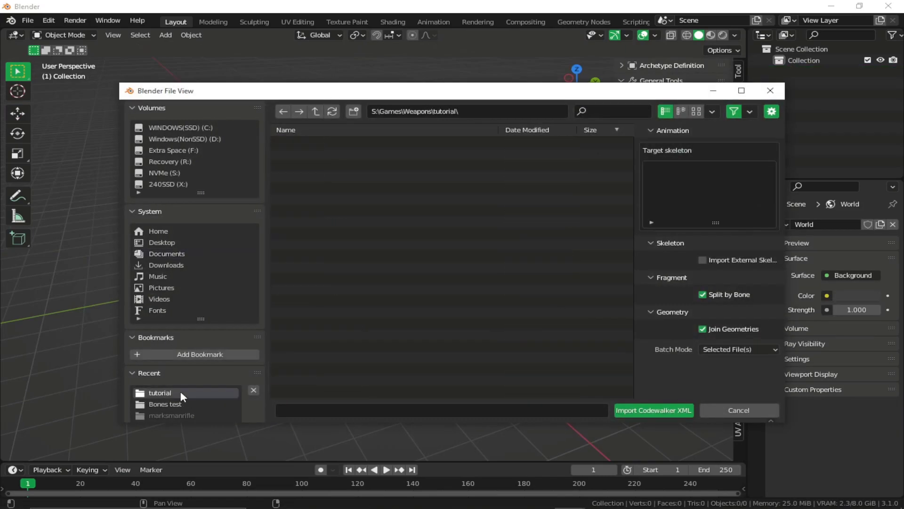
pyautogui.doubleClick(327, 141)
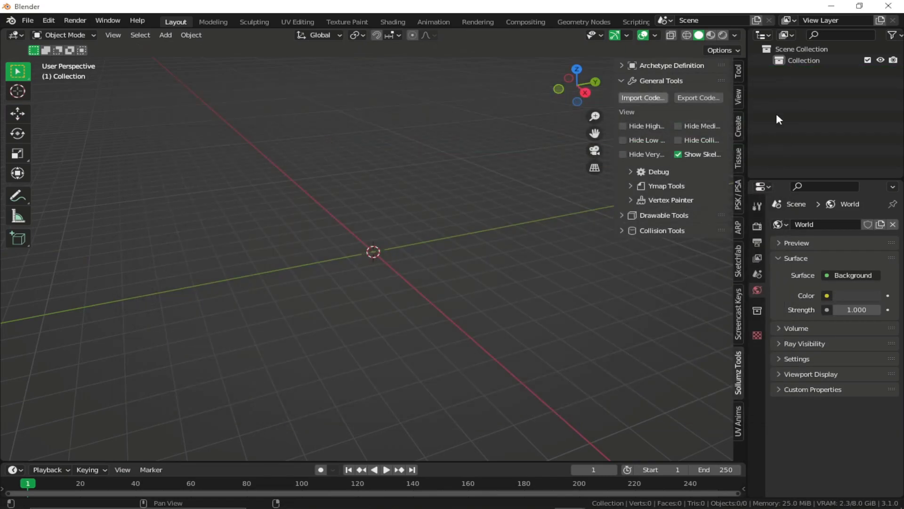
pyautogui.moveTo(414, 245); pyautogui.dragTo(224, 281, button='middle')
pyautogui.scroll(4, 224, 282)
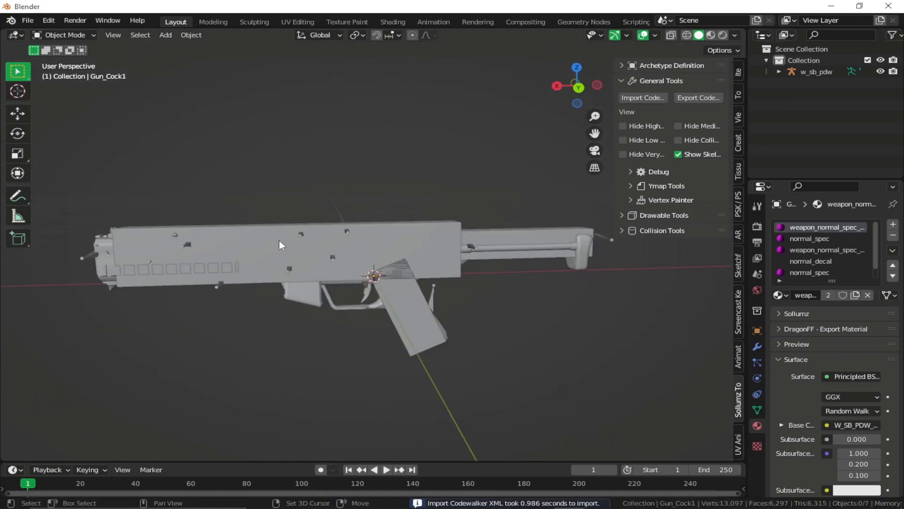
# Step: Import the w_sb_pdw_hi CodeWalker XML from the same folder and hide the w_sb_pdw model
pyautogui.click(642, 97)
pyautogui.click(328, 154)
pyautogui.doubleClick(326, 155)
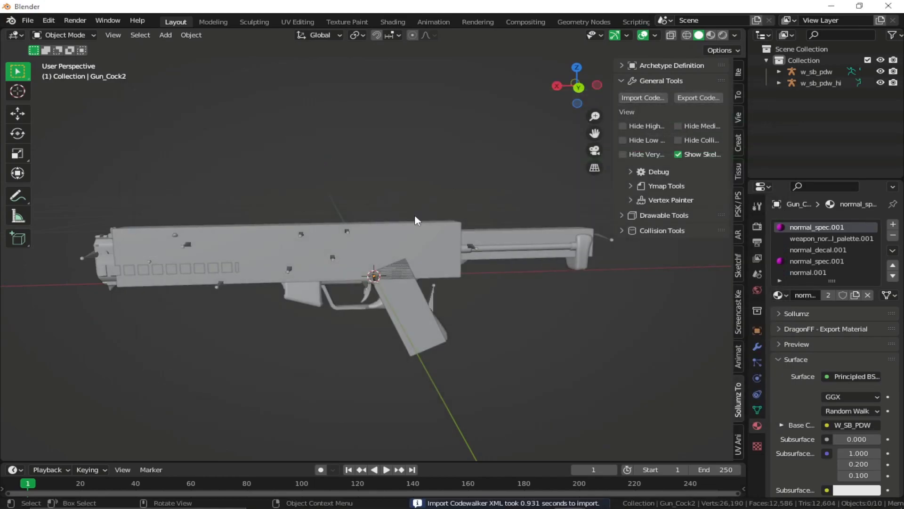
pyautogui.click(881, 72)
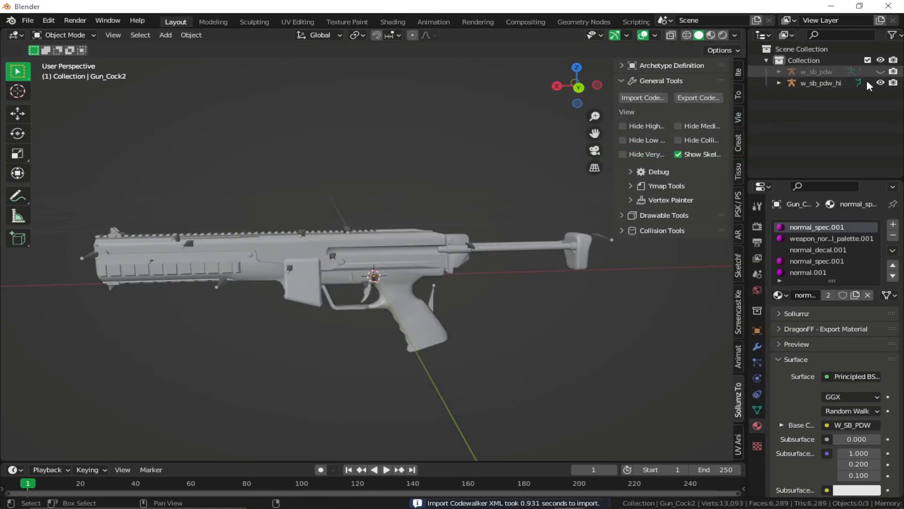
# Step: Copy weapon_main from the Sakura Stinger file into the PDW scene and show it in Material Preview shading from the back
pyautogui.click(578, 88)
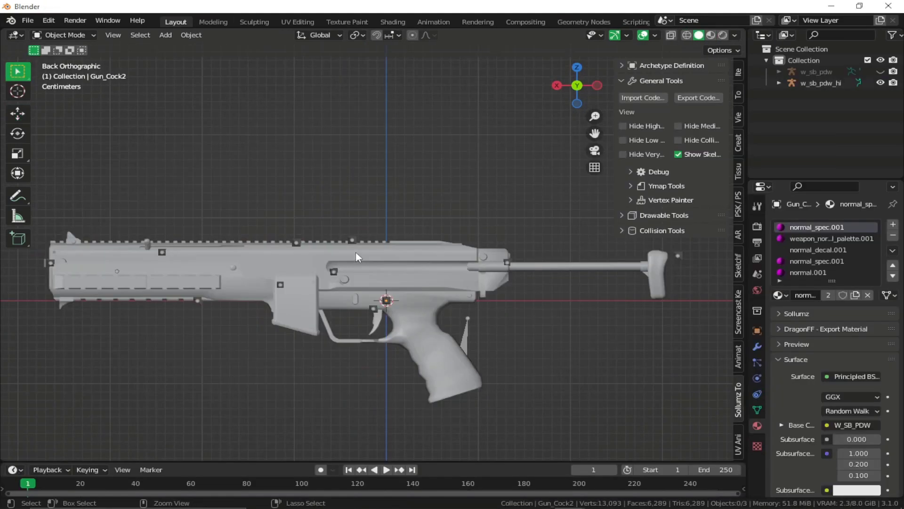
pyautogui.hotkey('ctrl', 'v')
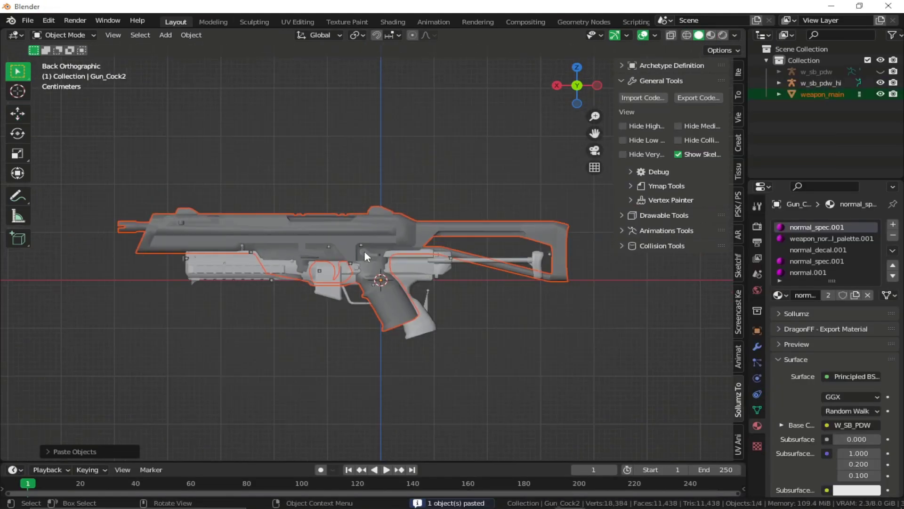
pyautogui.keyDown('shift'); pyautogui.moveTo(422, 244); pyautogui.dragTo(425, 240, button='middle'); pyautogui.keyUp('shift')
pyautogui.click(711, 34)
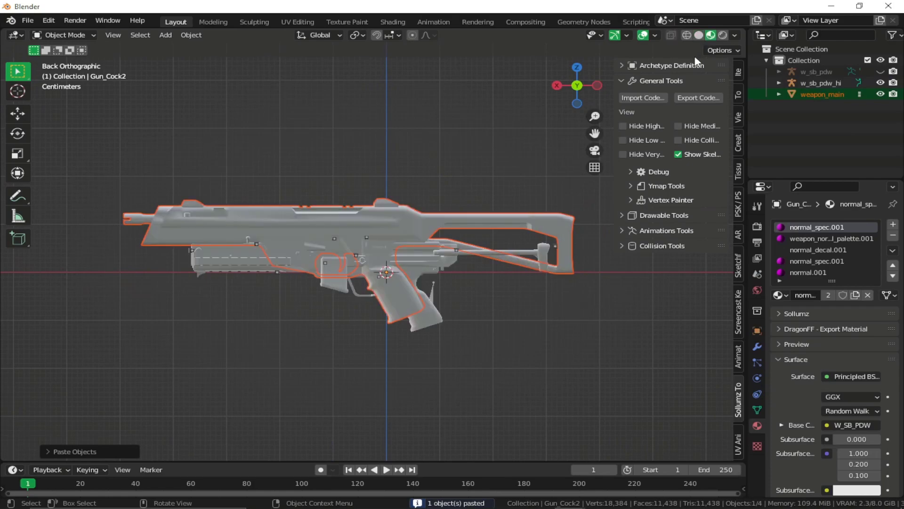
# Step: Scale weapon_main down uniformly to roughly match the length of the w_sb_pdw_hi model
pyautogui.scroll(3, 488, 242)
pyautogui.press('s')
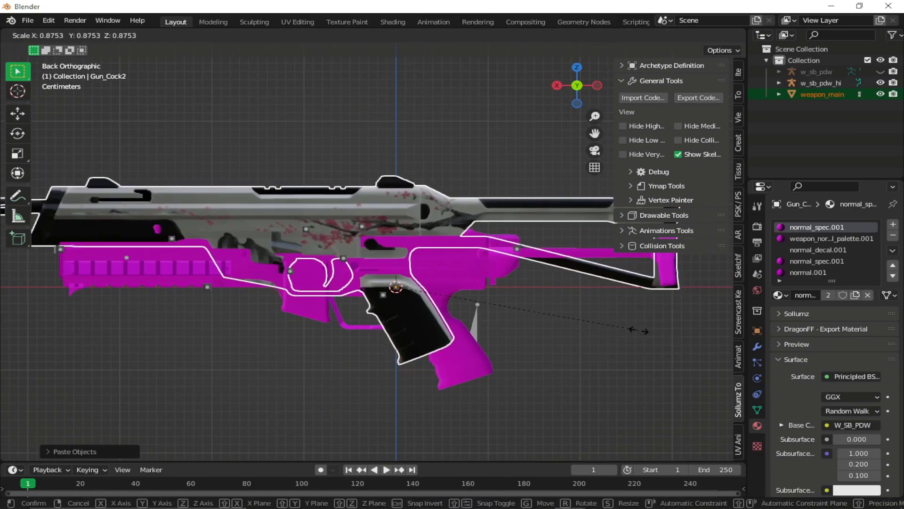
pyautogui.click(572, 269)
pyautogui.keyDown('shift'); pyautogui.moveTo(573, 269); pyautogui.dragTo(556, 287, button='middle'); pyautogui.keyUp('shift')
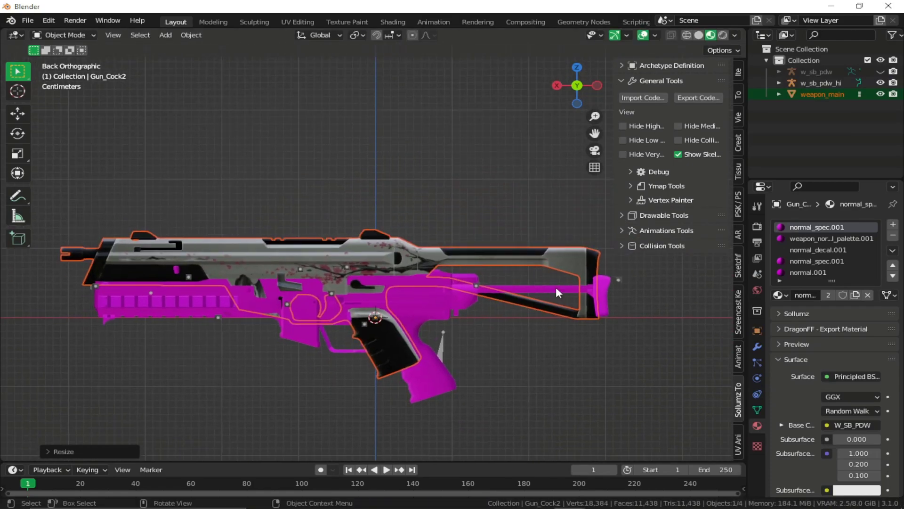
pyautogui.press('s')
pyautogui.click(606, 328)
pyautogui.keyDown('shift'); pyautogui.moveTo(500, 283); pyautogui.dragTo(536, 280, button='middle'); pyautogui.keyUp('shift')
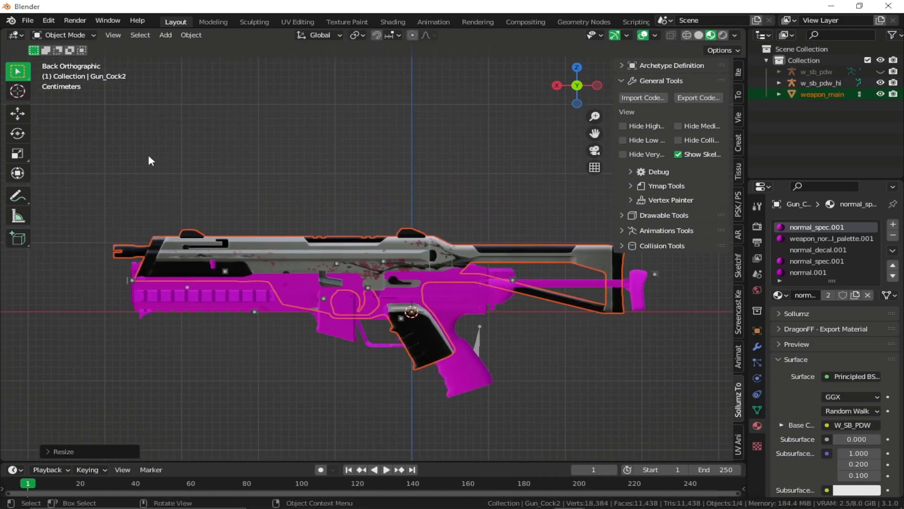
# Step: Move weapon_main onto the w_sb_pdw_hi model, fine-tuning its position to align the trigger and grip, and check the stock alignment
pyautogui.click(17, 115)
pyautogui.scroll(2, 402, 278)
pyautogui.moveTo(427, 338); pyautogui.dragTo(487, 377)
pyautogui.scroll(7, 478, 315)
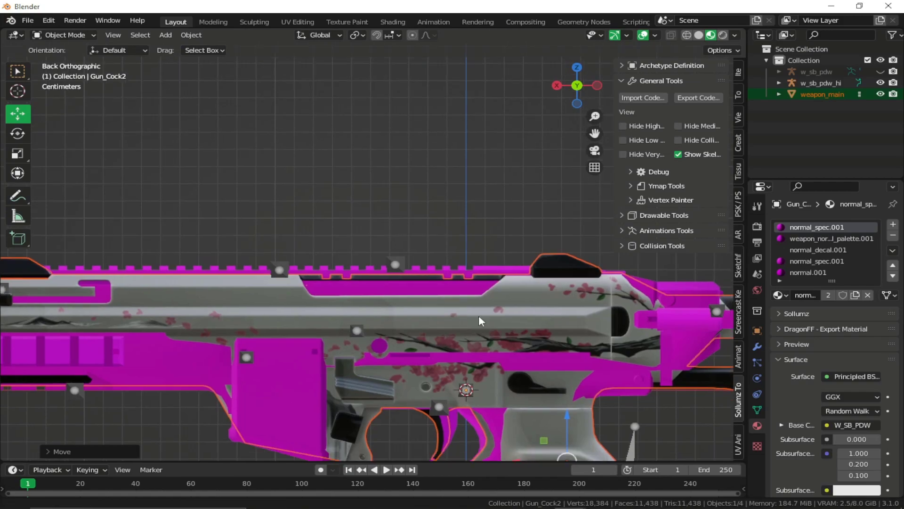
pyautogui.scroll(-2, 564, 323)
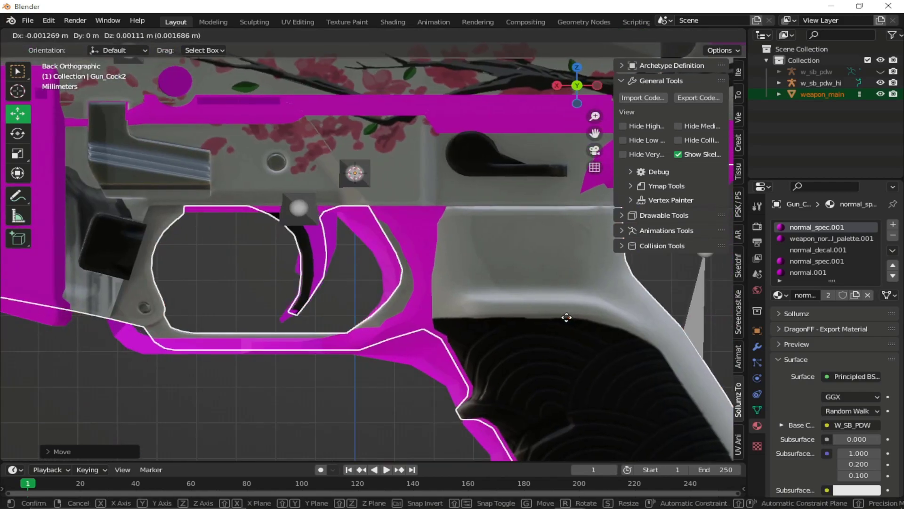
pyautogui.scroll(-6, 564, 323)
pyautogui.scroll(5, 427, 268)
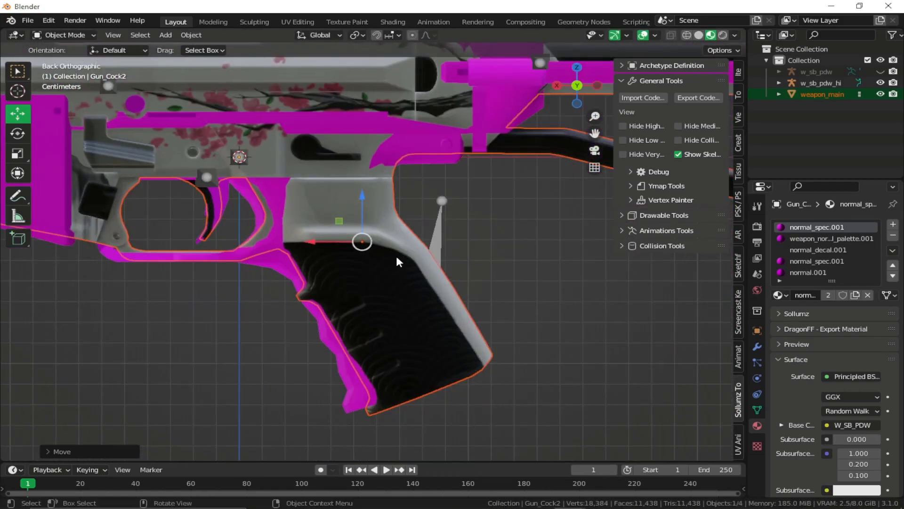
pyautogui.moveTo(362, 242)
pyautogui.mouseDown()
pyautogui.moveTo(349, 236)
pyautogui.moveTo(359, 238)
pyautogui.moveTo(351, 245)
pyautogui.mouseUp()
pyautogui.scroll(-6, 350, 245)
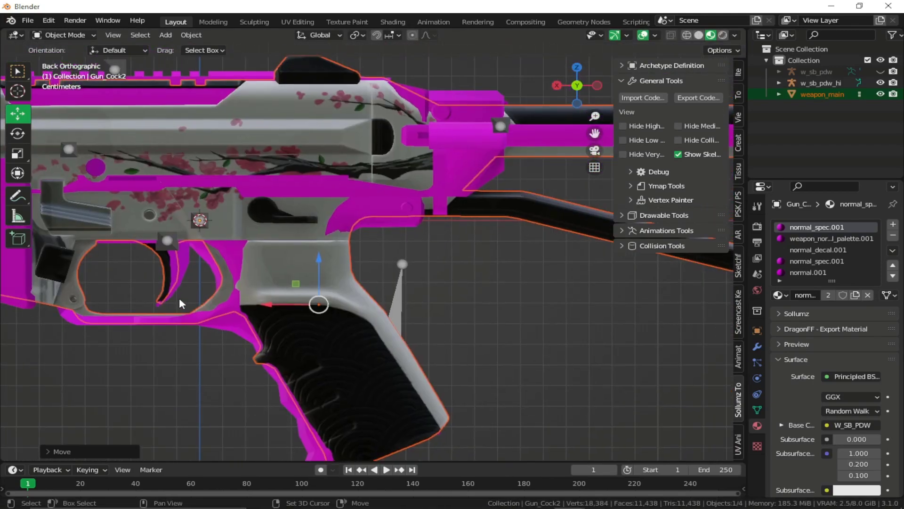
pyautogui.scroll(-2, 492, 226)
pyautogui.scroll(8, 475, 197)
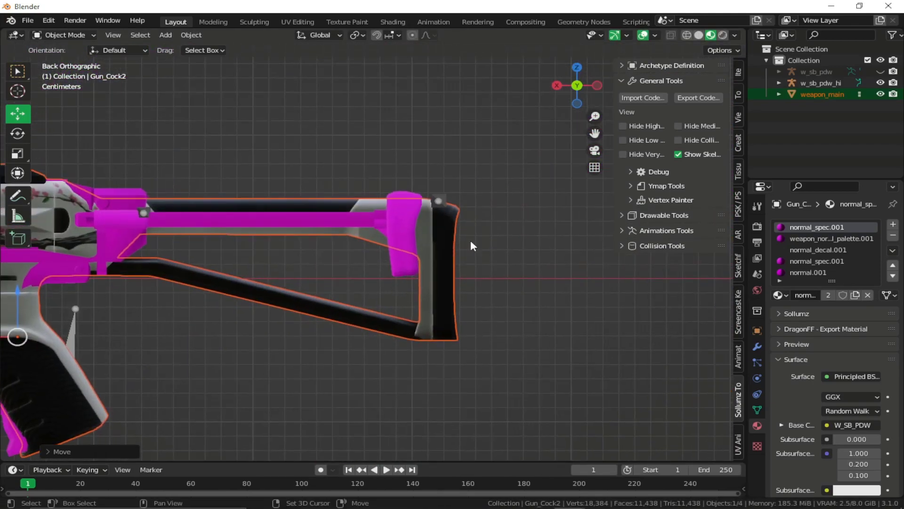
# Step: Compare the front end with the PDW model, then select weapon_main and open its mesh for editing
pyautogui.scroll(-8, 470, 245)
pyautogui.keyDown('shift'); pyautogui.moveTo(232, 233); pyautogui.dragTo(487, 284, button='middle'); pyautogui.keyUp('shift')
pyautogui.scroll(8, 342, 307)
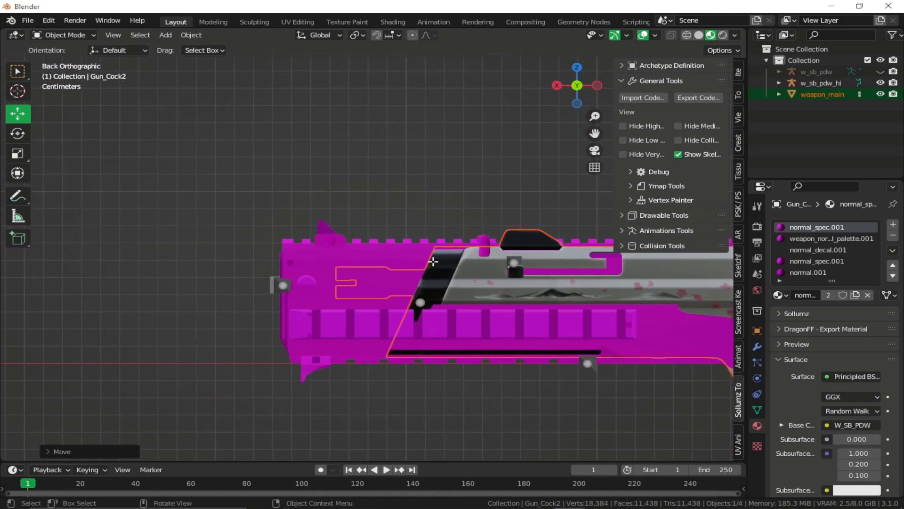
pyautogui.press('Tab')
pyautogui.press('Tab')
pyautogui.click(533, 234)
pyautogui.press('Tab')
pyautogui.press('Tab')
pyautogui.press('Tab')
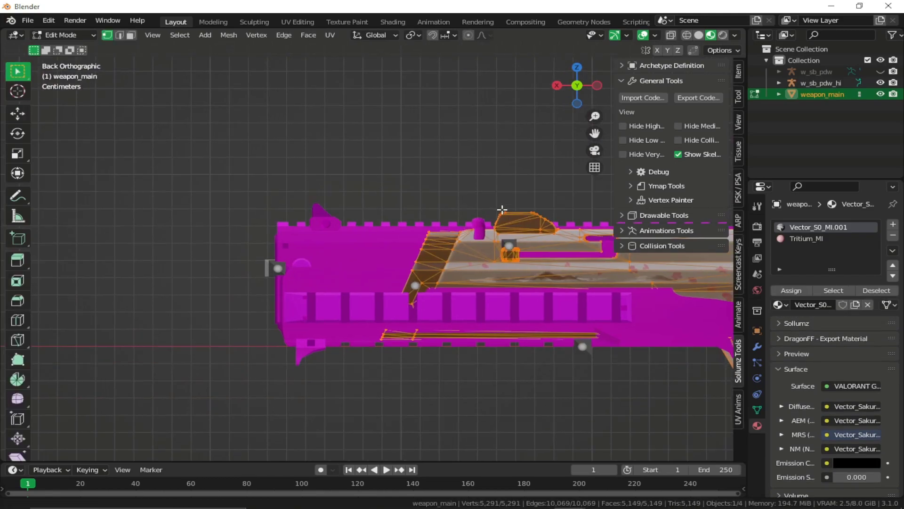
# Step: Select the muzzle barrel vertices of weapon_main with see-through selection and move them forward along X to the PDW's muzzle end
pyautogui.press('a')
pyautogui.scroll(3, 377, 229)
pyautogui.moveTo(226, 188); pyautogui.dragTo(399, 287)
pyautogui.click(17, 113)
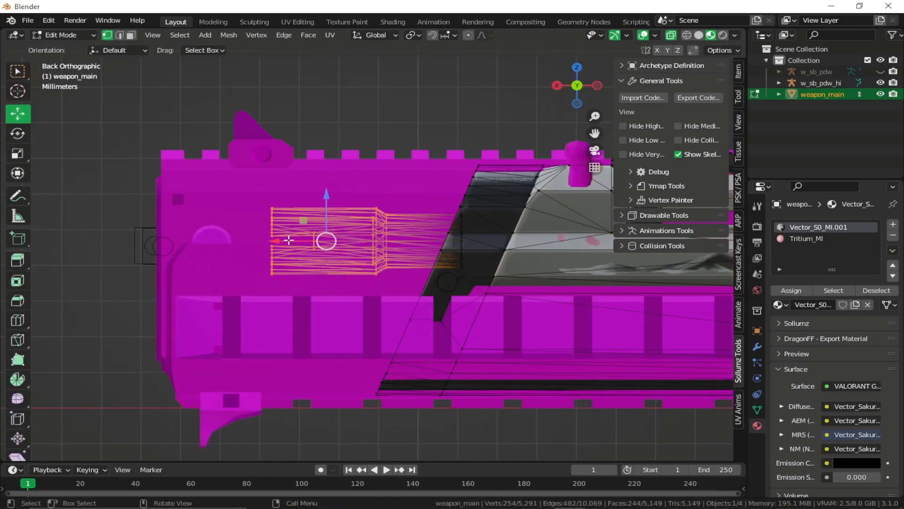
pyautogui.moveTo(285, 243); pyautogui.dragTo(170, 243)
pyautogui.press('Tab')
pyautogui.keyDown('shift'); pyautogui.moveTo(500, 311); pyautogui.dragTo(52, 264, button='middle'); pyautogui.keyUp('shift')
pyautogui.scroll(-7, 395, 279)
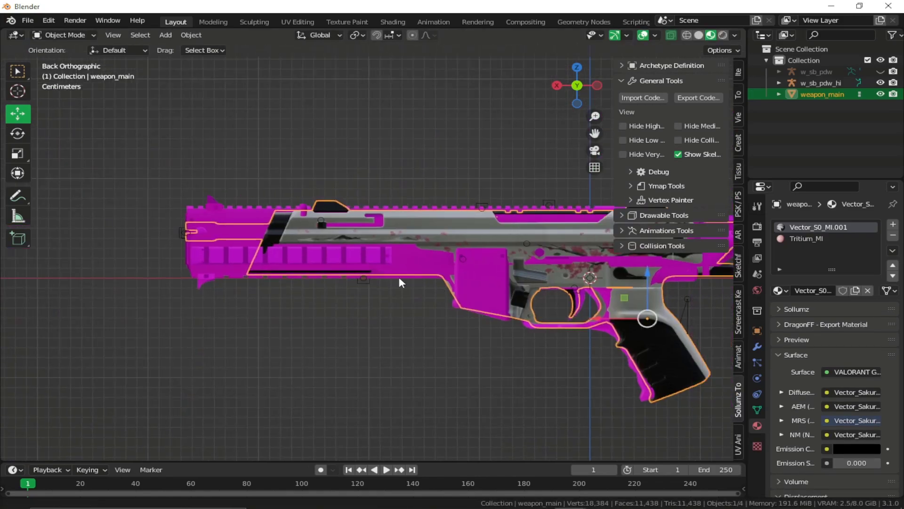
# Step: Shorten weapon_main's stock by moving its rear-end vertices inward along X to line up with the PDW's stock
pyautogui.keyDown('shift'); pyautogui.moveTo(399, 280); pyautogui.dragTo(116, 242, button='middle'); pyautogui.keyUp('shift')
pyautogui.press('Tab')
pyautogui.keyDown('shift'); pyautogui.moveTo(449, 270); pyautogui.dragTo(219, 311, button='middle'); pyautogui.keyUp('shift')
pyautogui.scroll(3, 368, 200)
pyautogui.moveTo(275, 152); pyautogui.dragTo(571, 426)
pyautogui.moveTo(364, 286); pyautogui.dragTo(301, 283)
pyautogui.press('Tab')
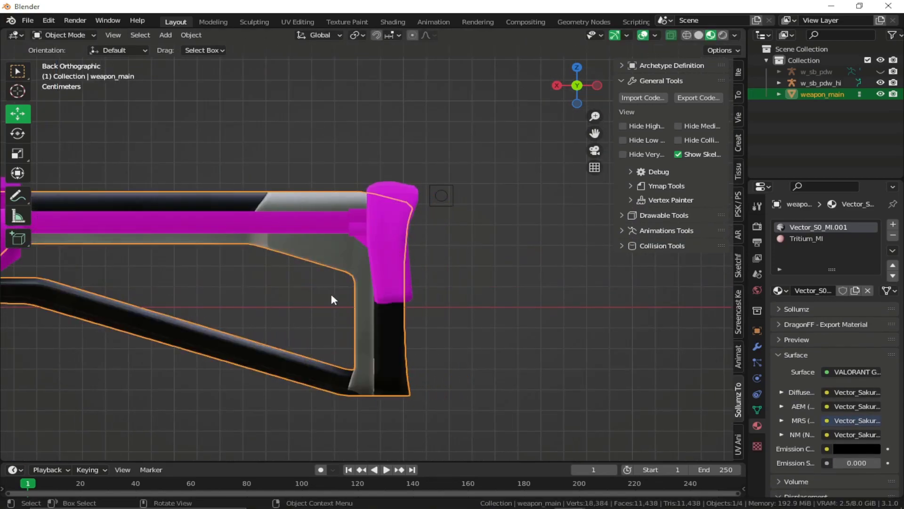
# Step: Select the vertices of weapon_main's front and rear iron sights from the left orthographic view and check the selection
pyautogui.press('KP_Decimal')
pyautogui.scroll(5, 383, 258)
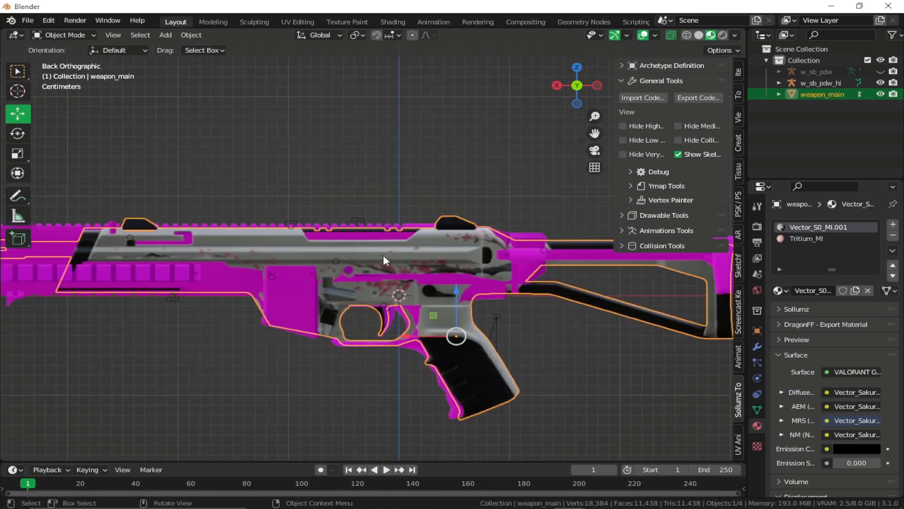
pyautogui.click(597, 86)
pyautogui.scroll(6, 318, 339)
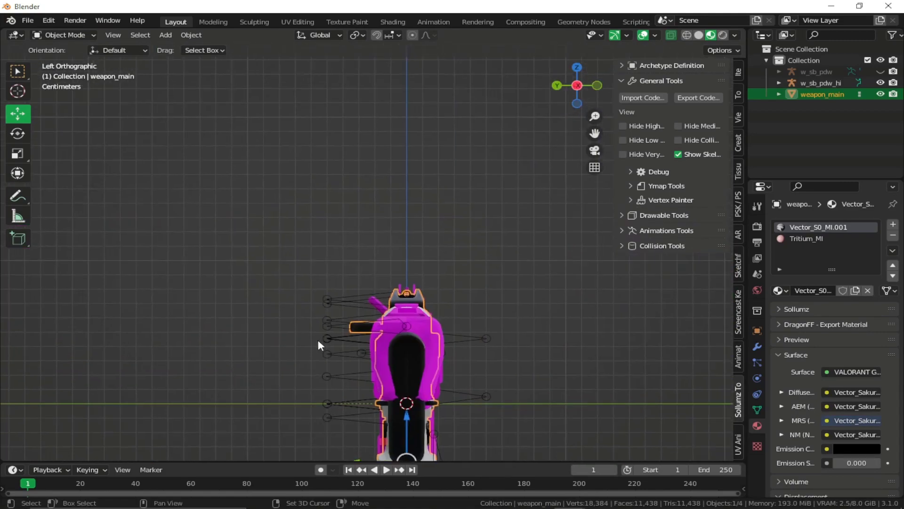
pyautogui.scroll(3, 324, 239)
pyautogui.keyDown('shift'); pyautogui.moveTo(318, 253); pyautogui.dragTo(414, 281, button='middle'); pyautogui.keyUp('shift')
pyautogui.press('Tab')
pyautogui.scroll(2, 384, 279)
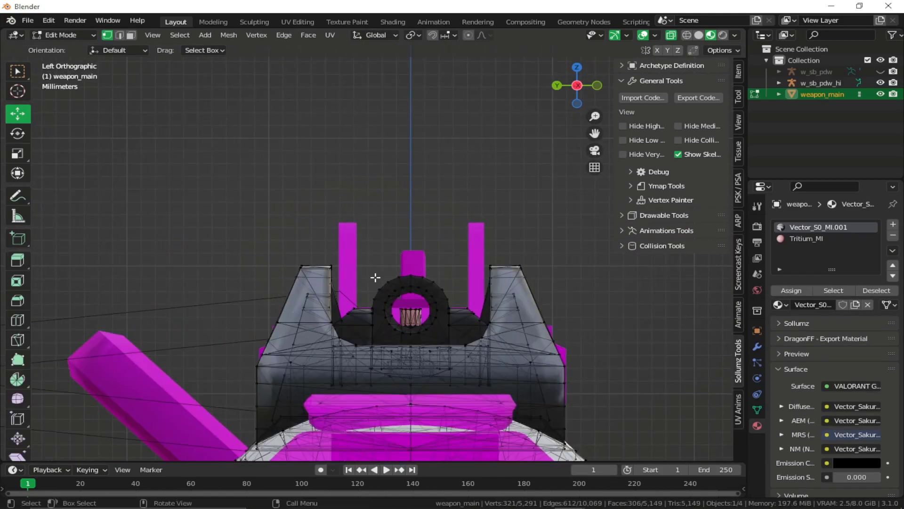
pyautogui.moveTo(227, 215); pyautogui.dragTo(598, 375)
pyautogui.moveTo(598, 376); pyautogui.dragTo(324, 298, button='middle')
pyautogui.scroll(4, 474, 175)
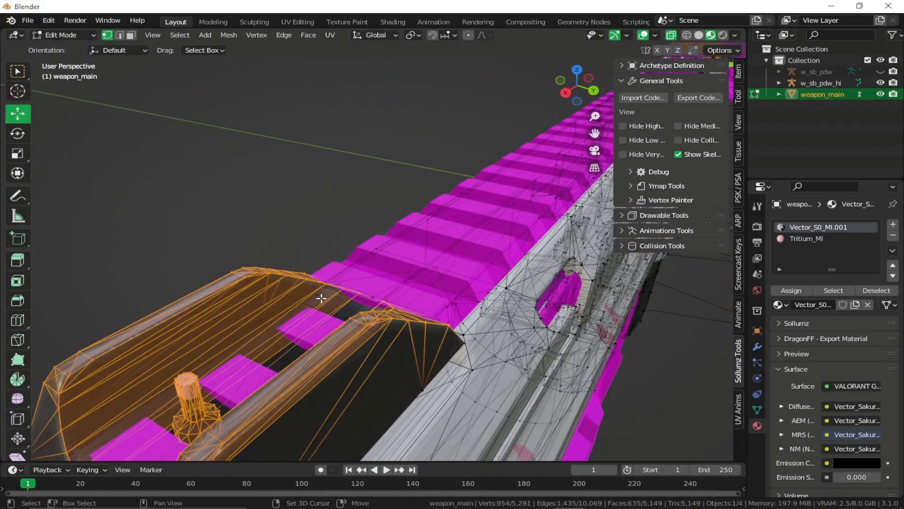
pyautogui.scroll(-2, 410, 264)
pyautogui.moveTo(410, 264); pyautogui.dragTo(373, 244, button='middle')
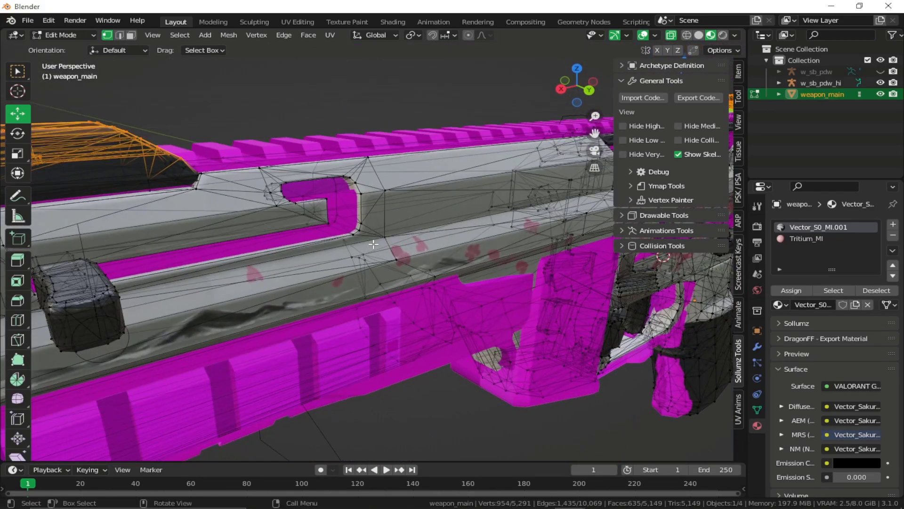
# Step: Raise the selected iron sights slightly to fit above the PDW's top rail and finish editing the mesh
pyautogui.click(598, 81)
pyautogui.keyDown('shift'); pyautogui.moveTo(317, 146); pyautogui.dragTo(435, 318, button='middle'); pyautogui.keyUp('shift')
pyautogui.scroll(5, 435, 318)
pyautogui.keyDown('shift'); pyautogui.moveTo(284, 343); pyautogui.dragTo(402, 247, button='middle'); pyautogui.keyUp('shift')
pyautogui.scroll(2, 401, 248)
pyautogui.scroll(-6, 398, 247)
pyautogui.scroll(12, 398, 246)
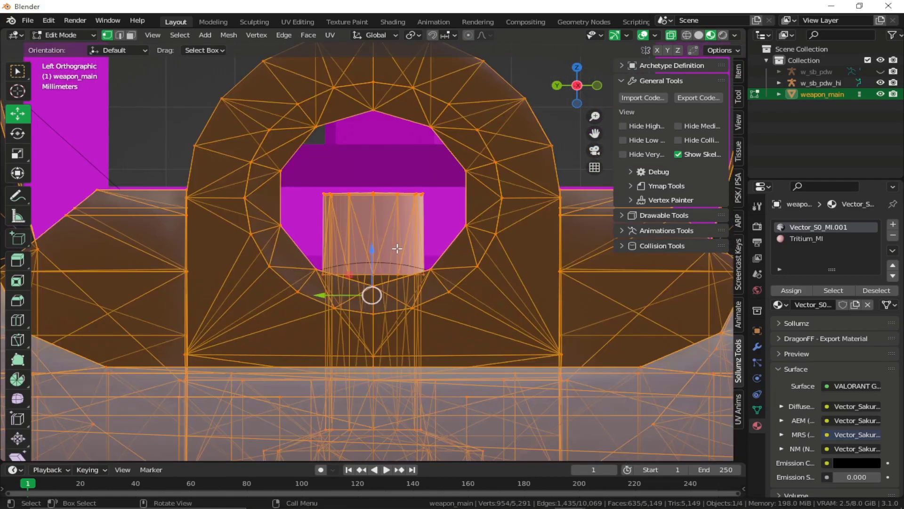
pyautogui.scroll(-3, 397, 249)
pyautogui.moveTo(367, 229); pyautogui.dragTo(409, 89)
pyautogui.moveTo(379, 134); pyautogui.dragTo(386, 134)
pyautogui.scroll(-3, 396, 139)
pyautogui.keyDown('shift'); pyautogui.moveTo(432, 151); pyautogui.dragTo(446, 246, button='middle'); pyautogui.keyUp('shift')
pyautogui.press('Tab')
# Step: Apply all transforms to weapon_main and display its location, rotation and scale values
pyautogui.scroll(-5, 419, 211)
pyautogui.scroll(-5, 453, 259)
pyautogui.scroll(5, 448, 258)
pyautogui.scroll(-4, 408, 242)
pyautogui.moveTo(459, 248)
pyautogui.mouseDown(button='middle')
pyautogui.moveTo(408, 242)
pyautogui.moveTo(448, 262)
pyautogui.mouseUp(button='middle')
pyautogui.moveTo(390, 258); pyautogui.dragTo(306, 234, button='middle')
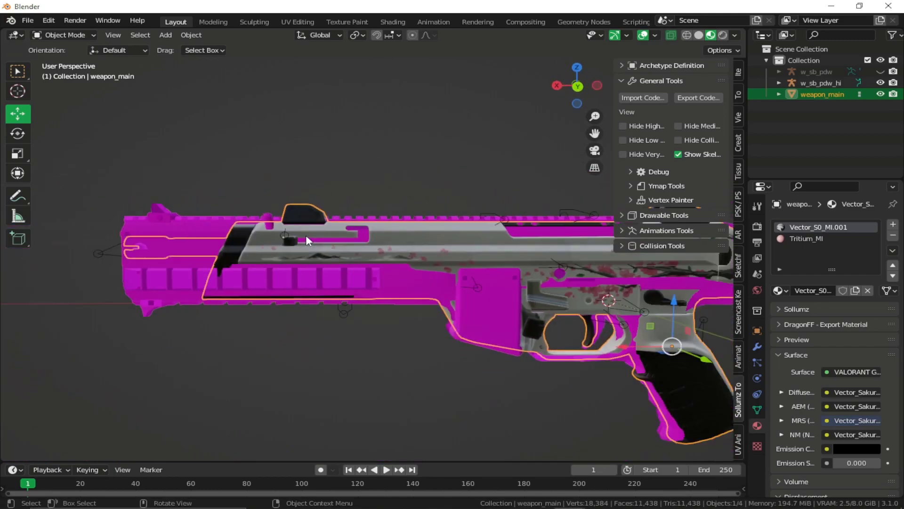
pyautogui.scroll(-4, 377, 249)
pyautogui.hotkey('ctrl', 'a')
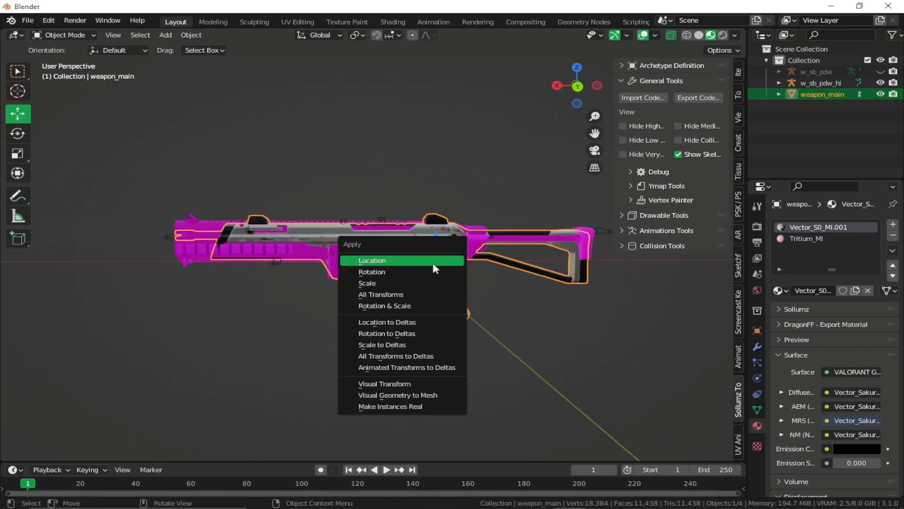
pyautogui.click(400, 295)
pyautogui.keyDown('shift'); pyautogui.moveTo(467, 273); pyautogui.dragTo(426, 278, button='middle'); pyautogui.keyUp('shift')
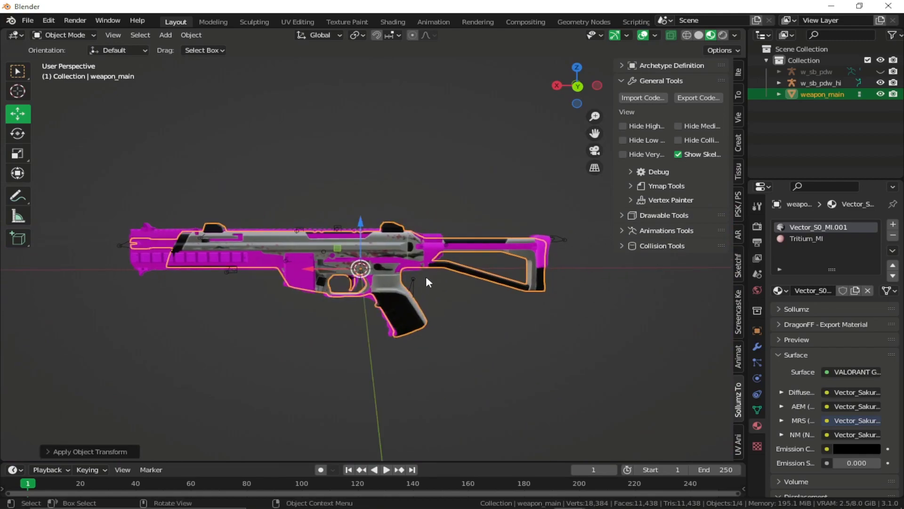
pyautogui.click(737, 77)
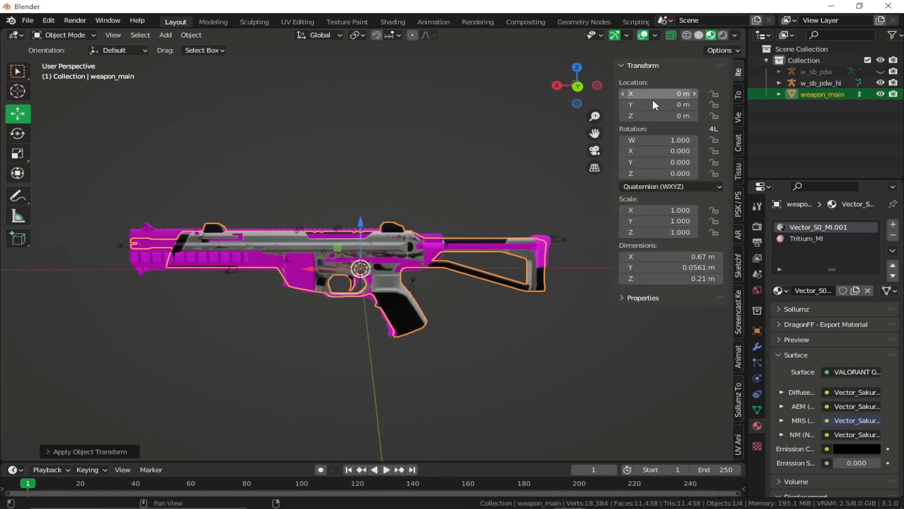